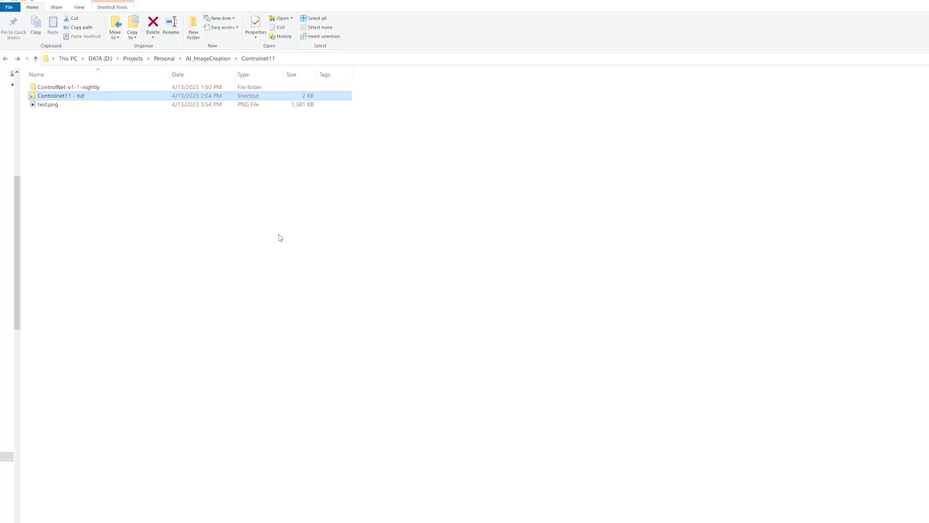
# Copy the ControlNet-v1-1-nightly HTTPS clone URL from GitHub and return to the Controlnet11 folder
pyautogui.click(252, 60)
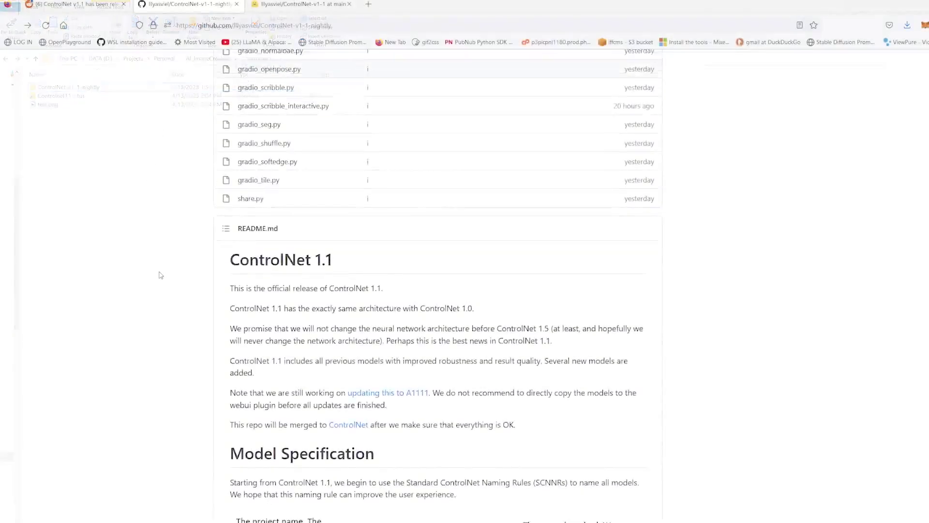
pyautogui.scroll(10, 155, 286)
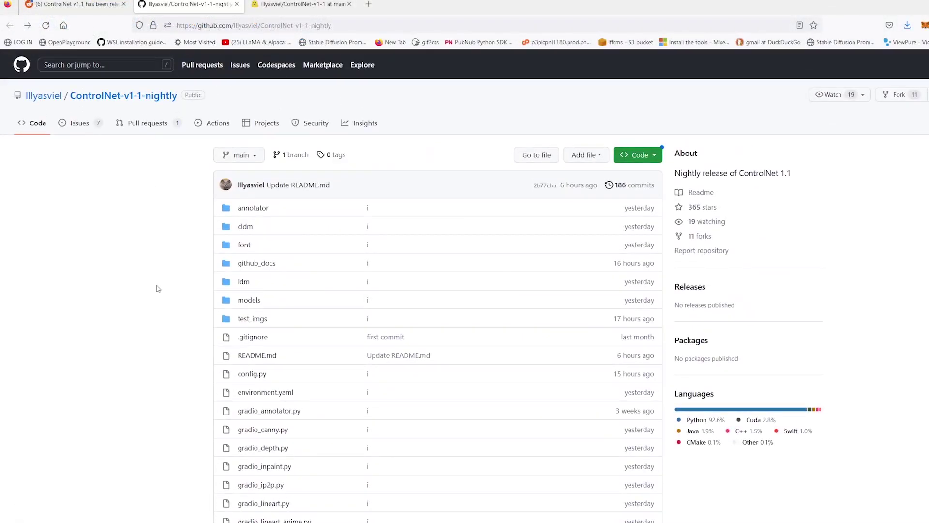
pyautogui.click(654, 157)
pyautogui.click(642, 244)
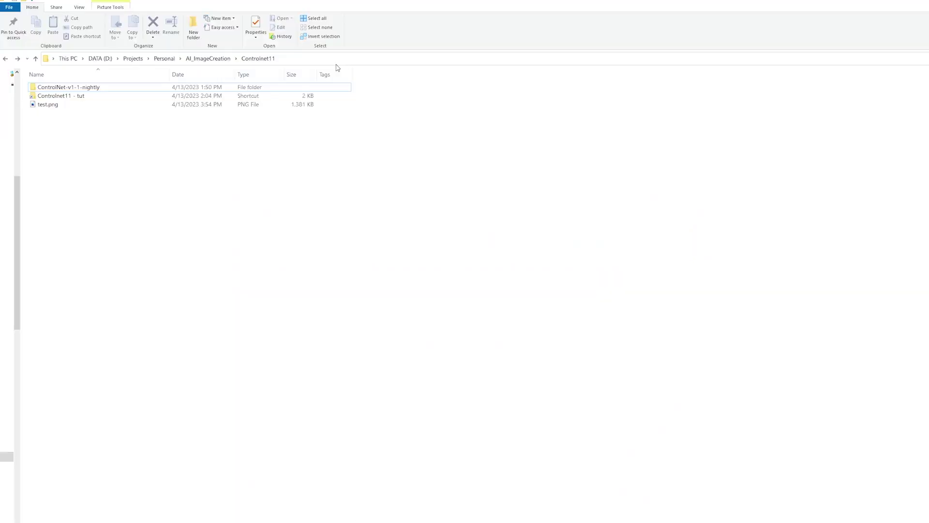
# Open a Command Prompt in the Controlnet11 folder using cmd in the address bar
pyautogui.click(336, 59)
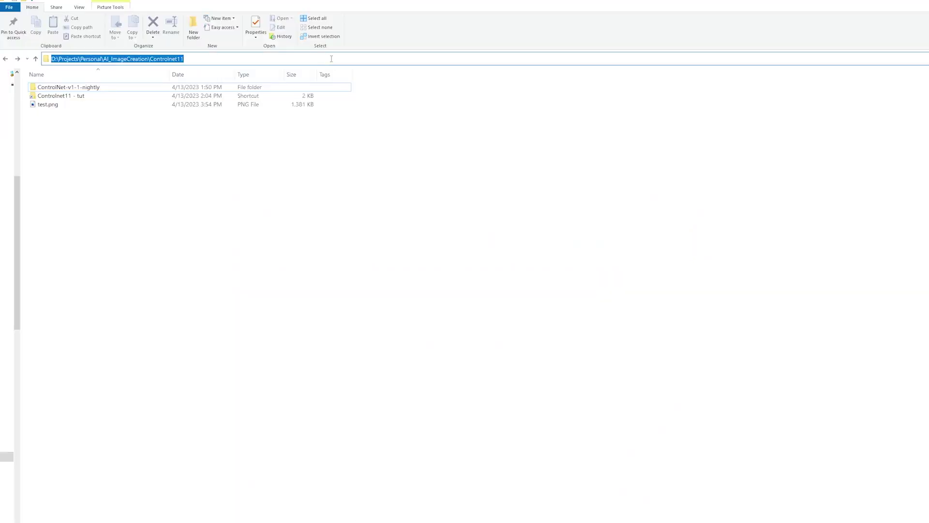
pyautogui.write('cmd')
pyautogui.press('Return')
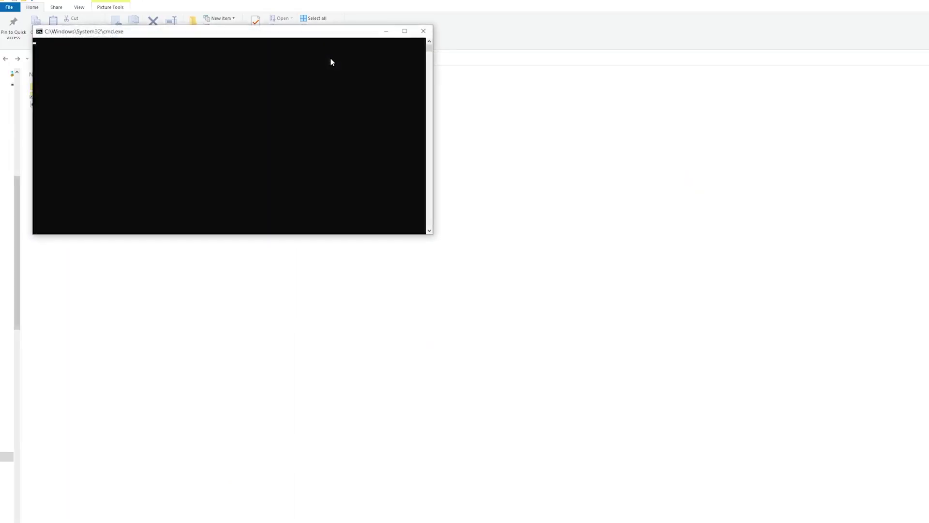
# Enter git clone with the pasted repository URL, then open ControlNet-v1-1-nightly's models folder
pyautogui.moveTo(324, 38); pyautogui.dragTo(549, 159)
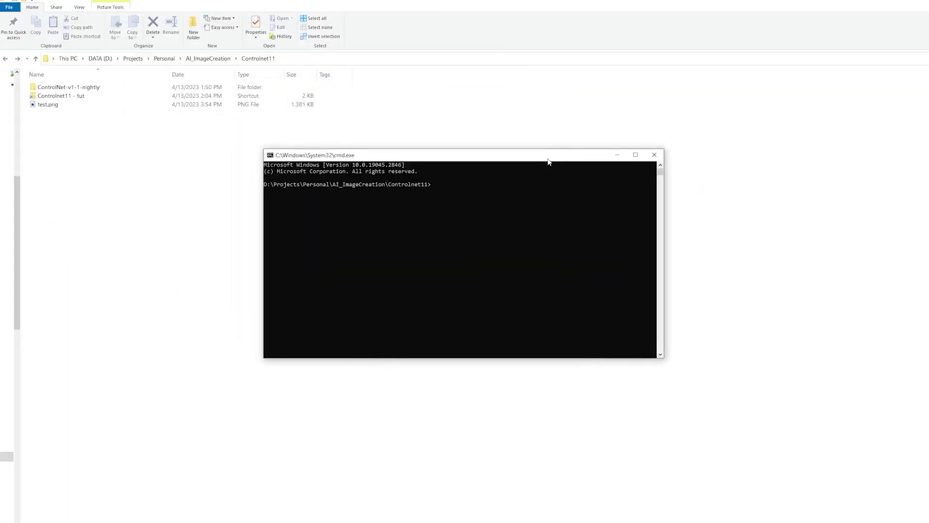
pyautogui.write('git clone')
pyautogui.hotkey('ctrl', 'v')
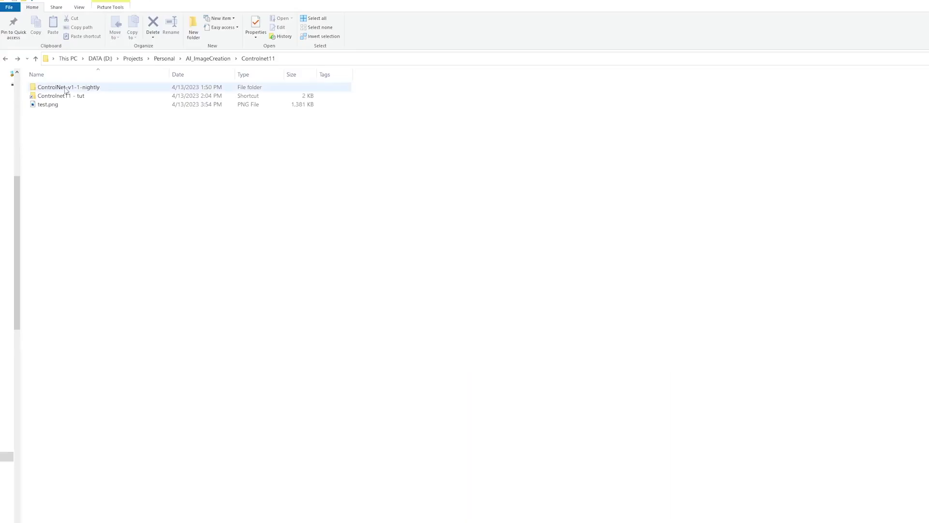
pyautogui.doubleClick(66, 88)
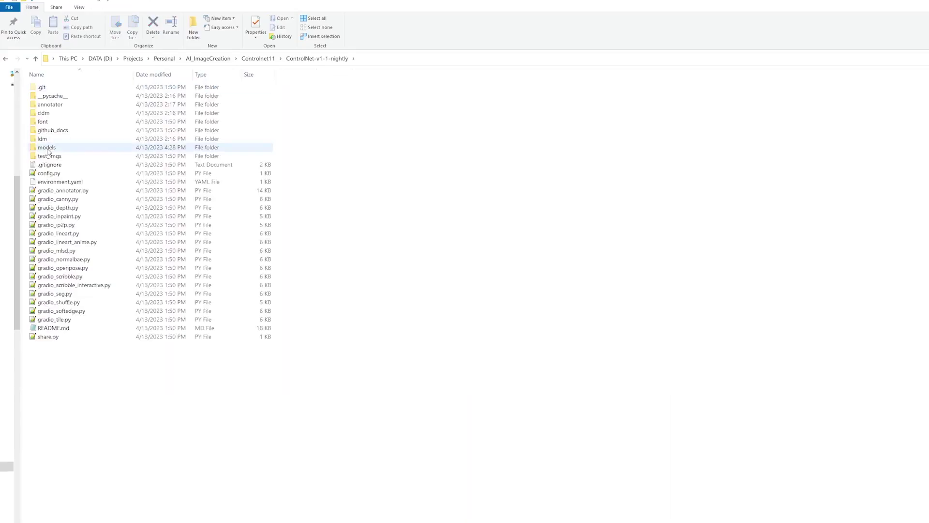
pyautogui.doubleClick(47, 147)
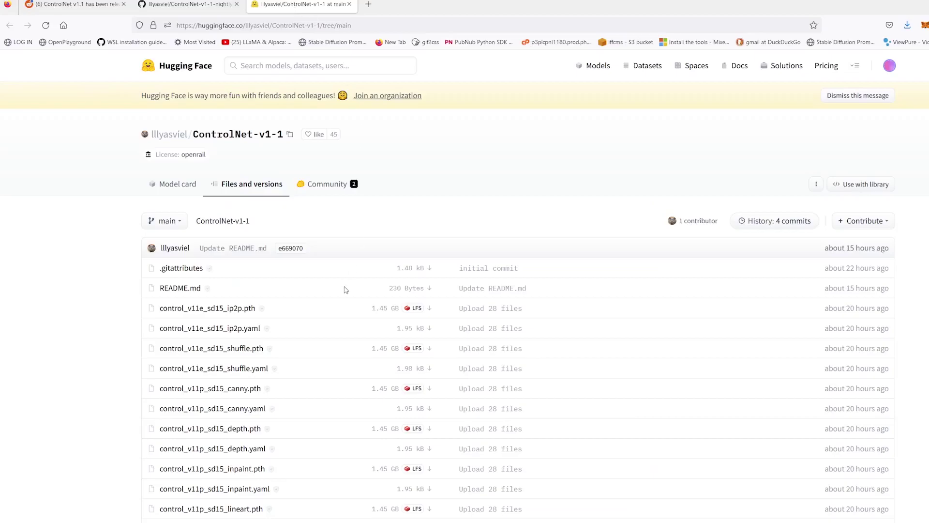
# Scroll the Hugging Face file list down to control_v11p_sd15_openpose.pth and its yaml config
pyautogui.scroll(-5, 346, 289)
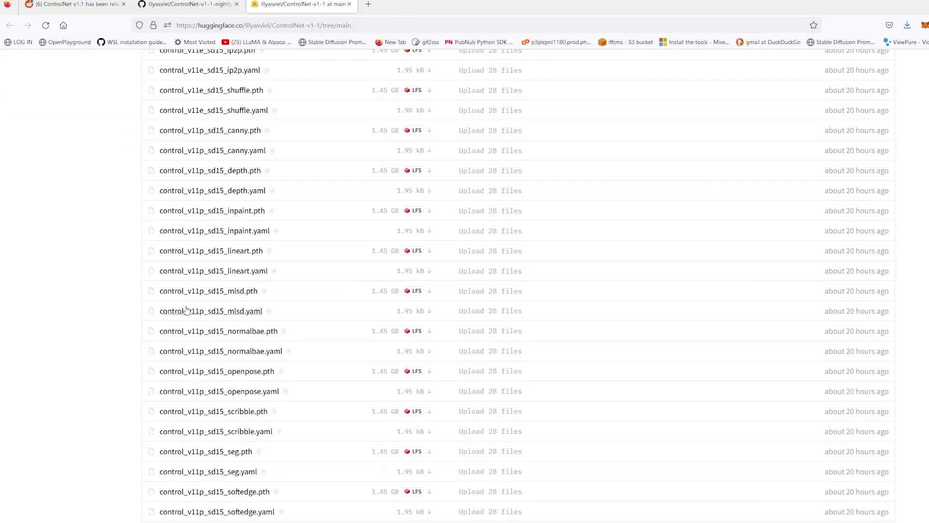
pyautogui.scroll(-2, 397, 266)
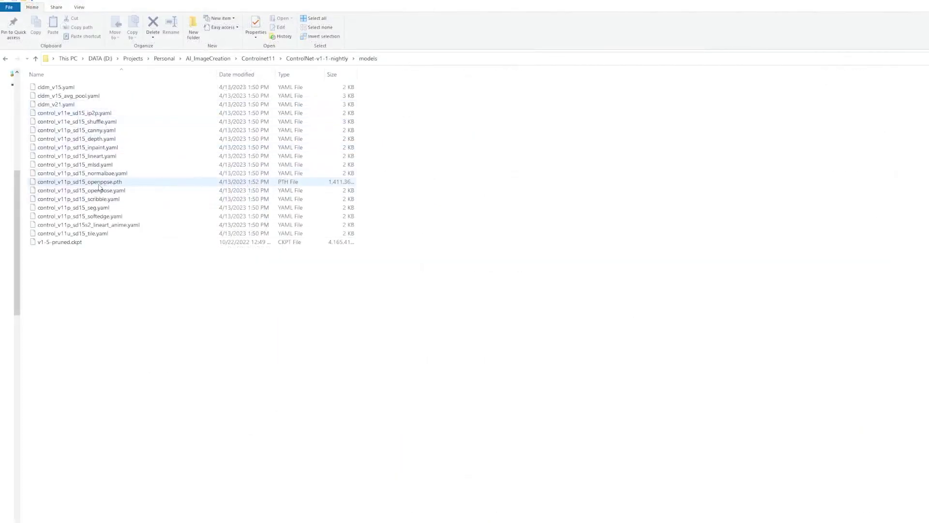
# Go back up to ControlNet-v1-1-nightly and launch cmd there from the address bar
pyautogui.moveTo(109, 187)
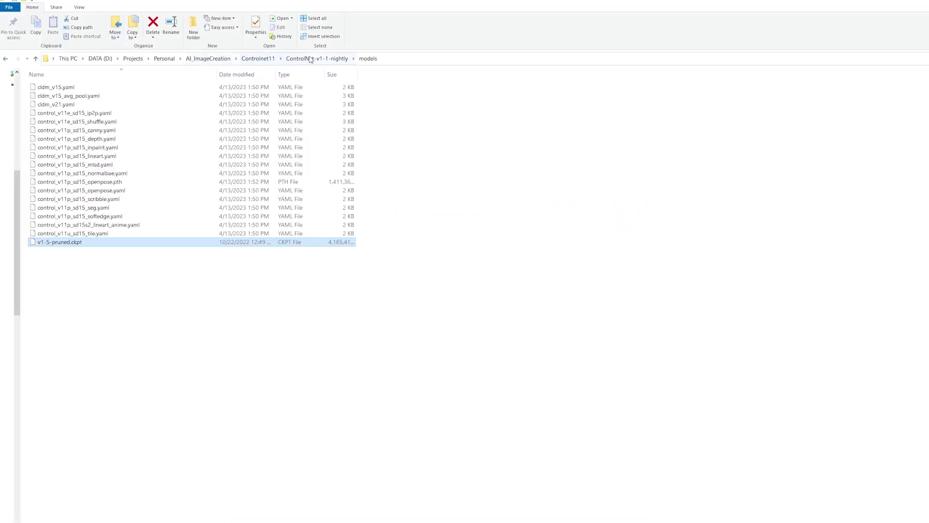
pyautogui.click(310, 59)
pyautogui.click(366, 63)
pyautogui.write('cmd')
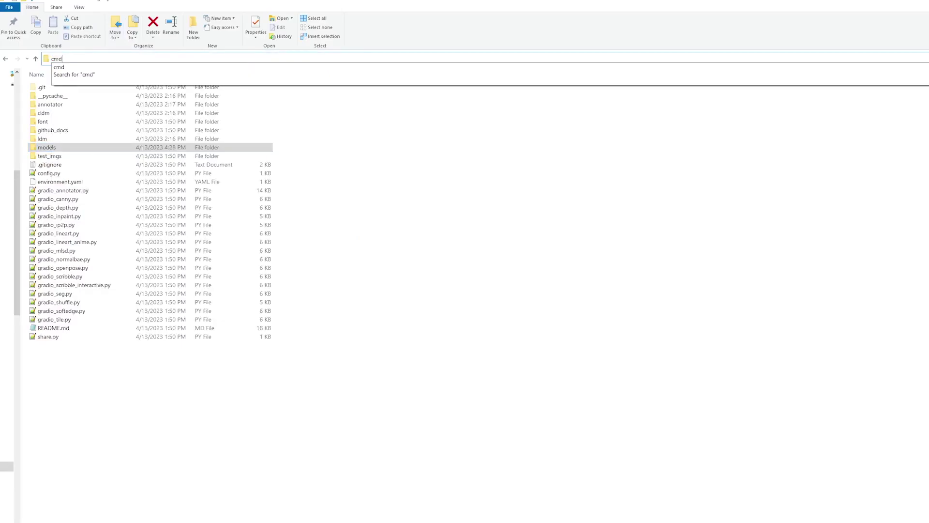
pyautogui.press('Return')
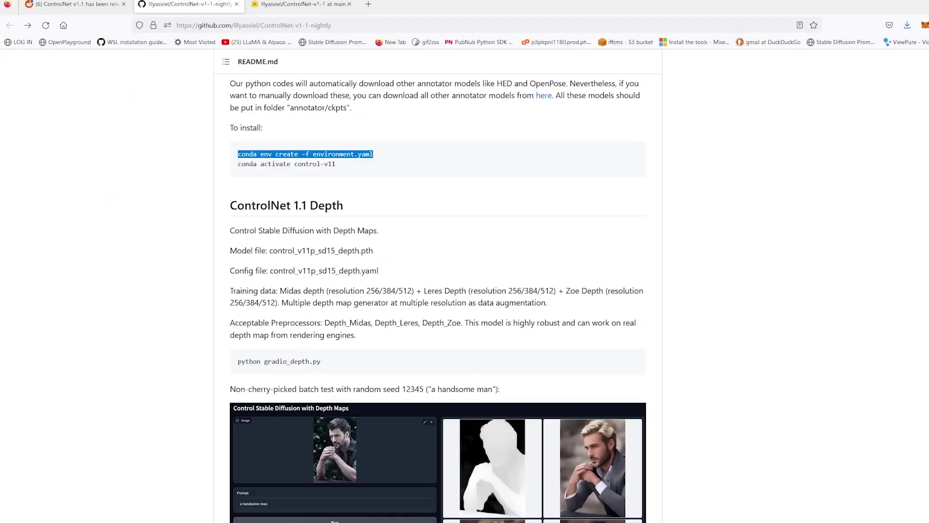
# Paste the conda env create command into the console, then erase it again
pyautogui.hotkey('alt', 'Tab')
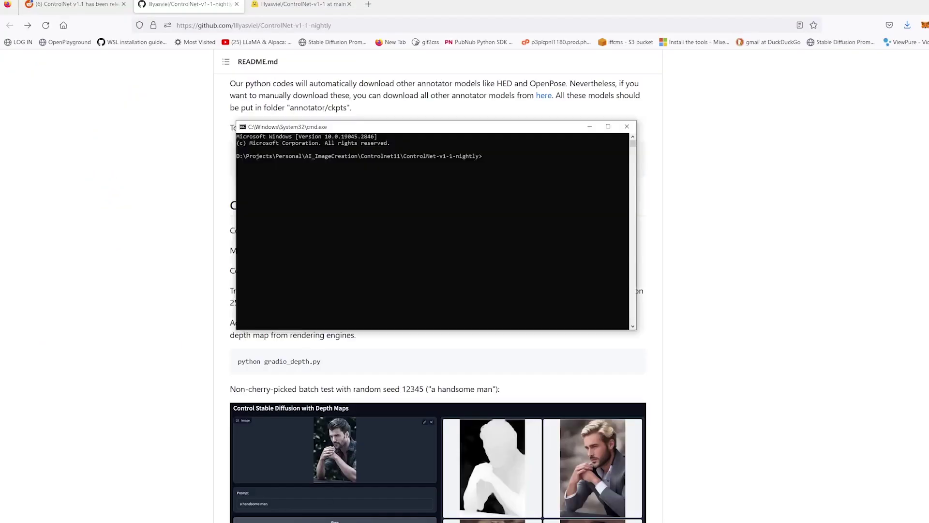
pyautogui.click(487, 157)
pyautogui.rightClick(507, 159)
pyautogui.moveTo(543, 129); pyautogui.dragTo(821, 120)
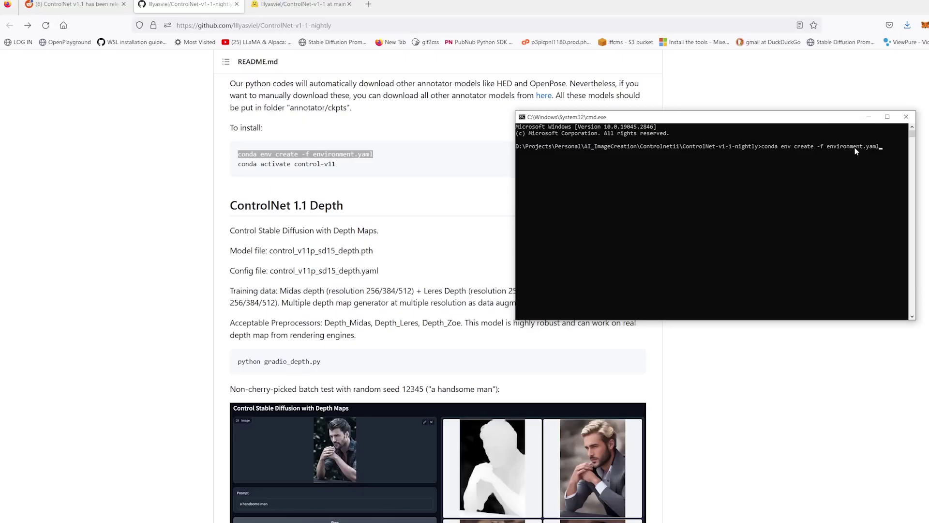
pyautogui.press('BackSpace')
pyautogui.press('BackSpace')
pyautogui.press('BackSpace')
pyautogui.press('BackSpace')
pyautogui.press('BackSpace')
pyautogui.press('BackSpace')
pyautogui.press('BackSpace')
pyautogui.press('BackSpace')
pyautogui.press('BackSpace')
pyautogui.press('BackSpace')
pyautogui.press('BackSpace')
pyautogui.press('BackSpace')
pyautogui.press('BackSpace')
pyautogui.press('BackSpace')
pyautogui.press('BackSpace')
pyautogui.press('BackSpace')
pyautogui.press('BackSpace')
pyautogui.press('BackSpace')
pyautogui.press('BackSpace')
pyautogui.press('BackSpace')
# Copy 'conda activate control-v11' from the README and run it in the console
pyautogui.moveTo(238, 163); pyautogui.dragTo(335, 164)
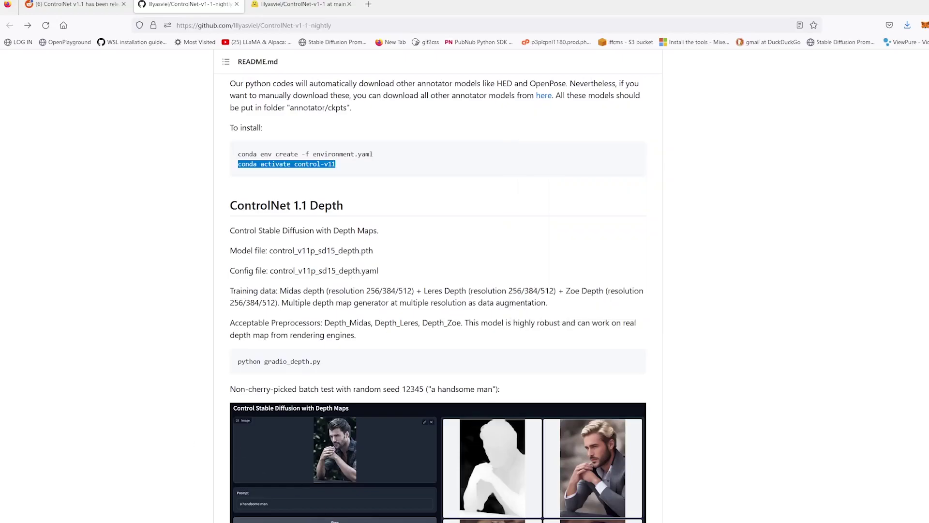
pyautogui.hotkey('ctrl', 'c')
pyautogui.hotkey('alt', 'Tab')
pyautogui.rightClick(770, 155)
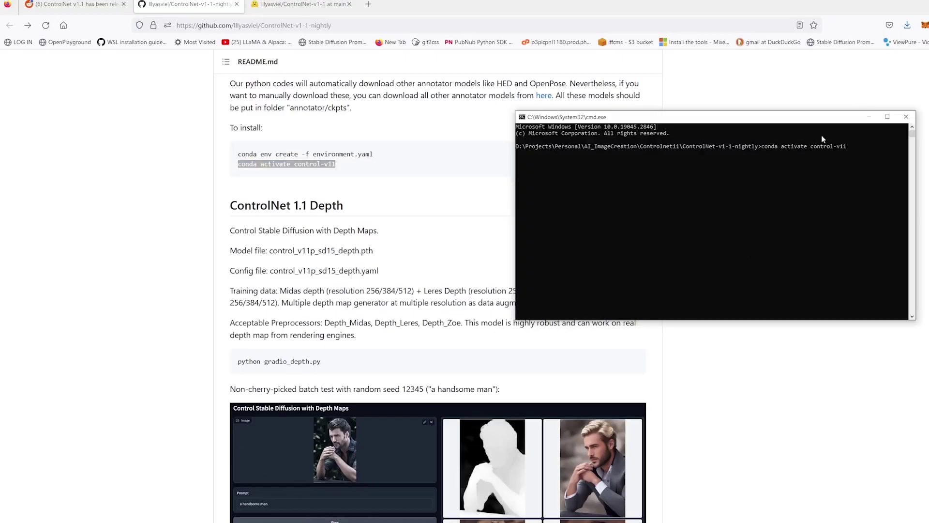
pyautogui.press('Return')
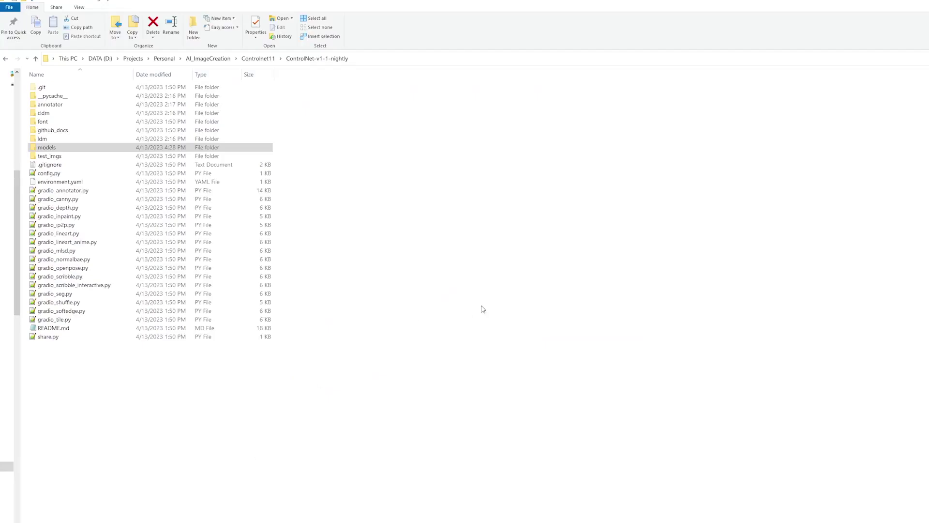
# Select gradio_openpose.py in the ControlNet-v1-1-nightly folder and copy its file name
pyautogui.click(482, 310)
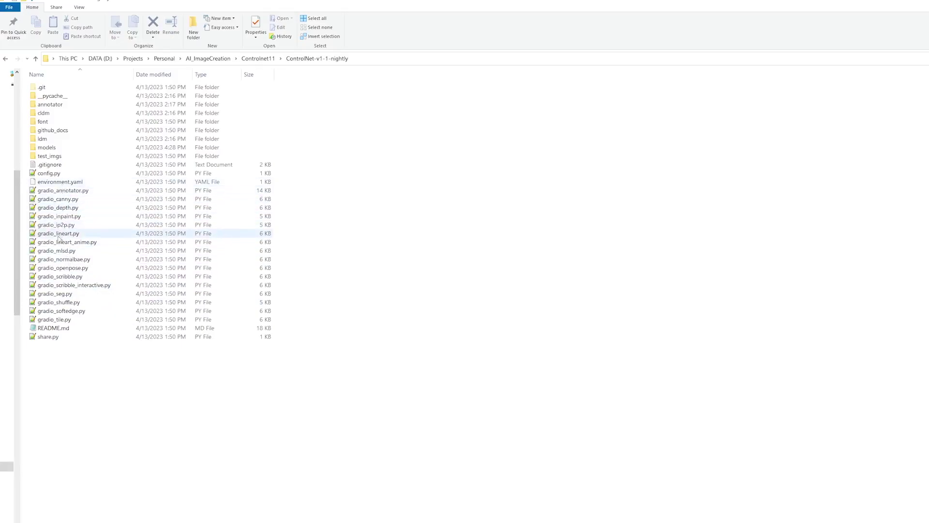
pyautogui.click(67, 268)
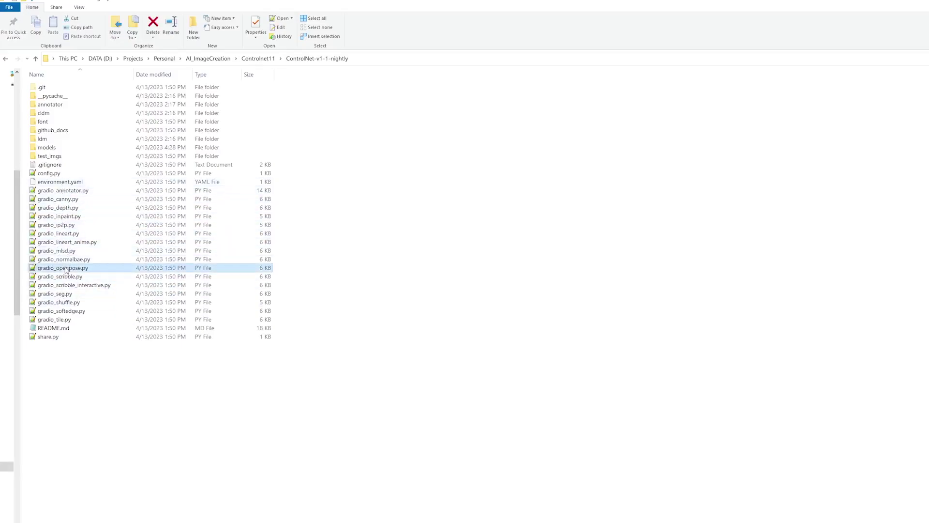
pyautogui.press('F2')
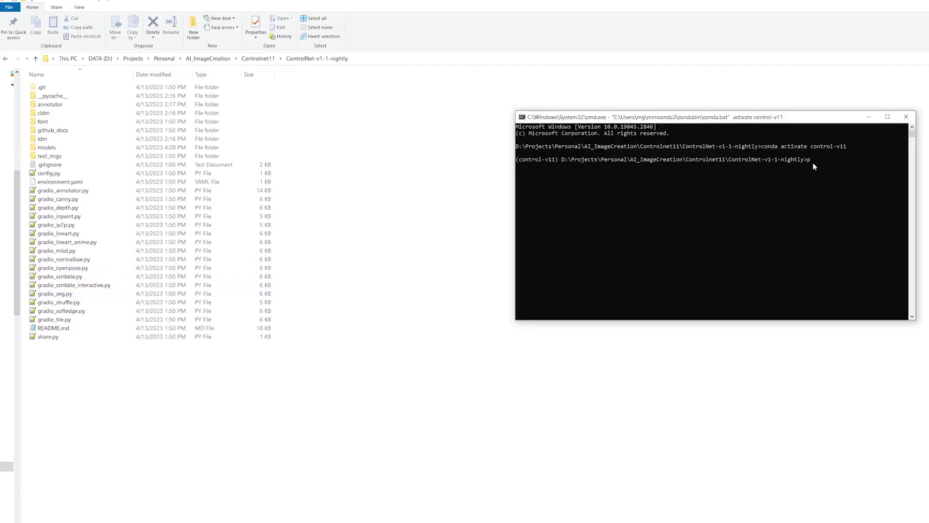
# Run python gradio_openpose.py to serve the demo on port 7860, then switch to the browser
pyautogui.write('ython')
pyautogui.hotkey('ctrl', 'v')
pyautogui.write('.py')
pyautogui.press('Return')
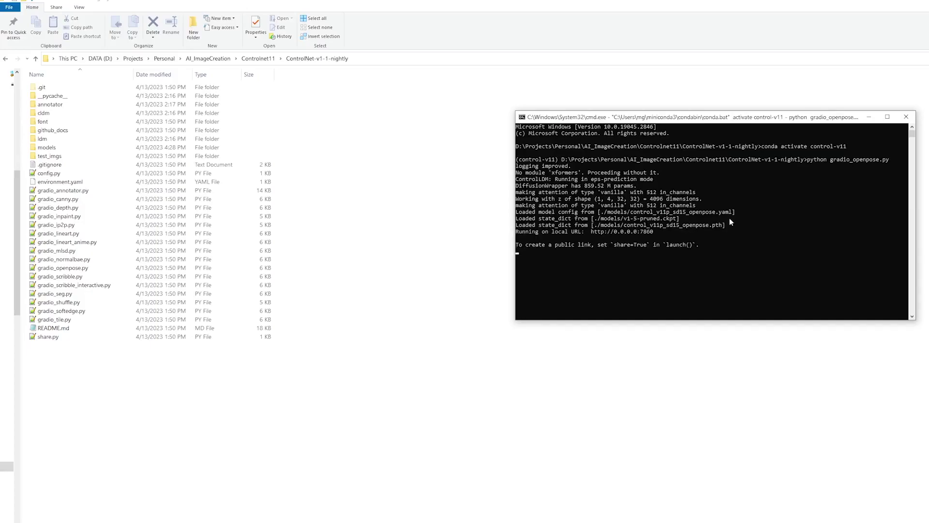
pyautogui.hotkey('alt', 'Tab')
pyautogui.click(386, 22)
# Open localhost:7860 and drop the field photo test.png into the Image input
pyautogui.write('localhost:7860/')
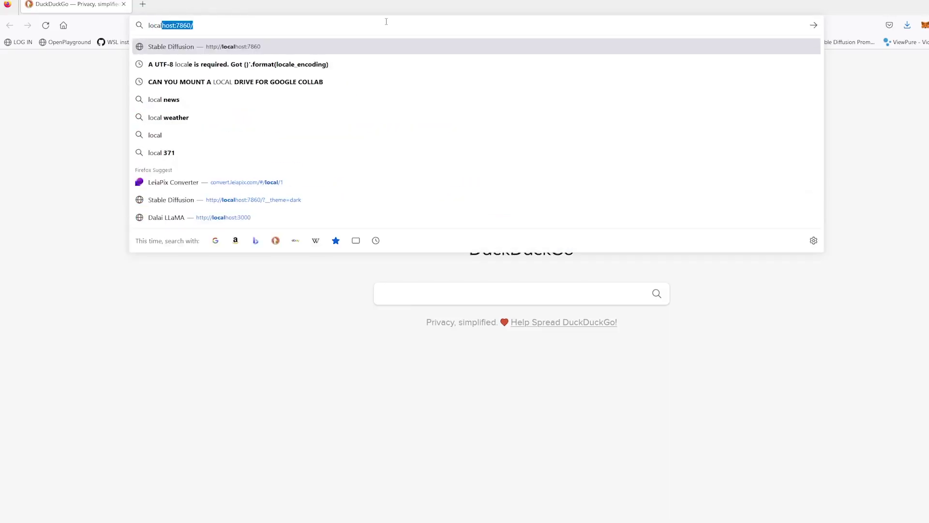
pyautogui.press('Return')
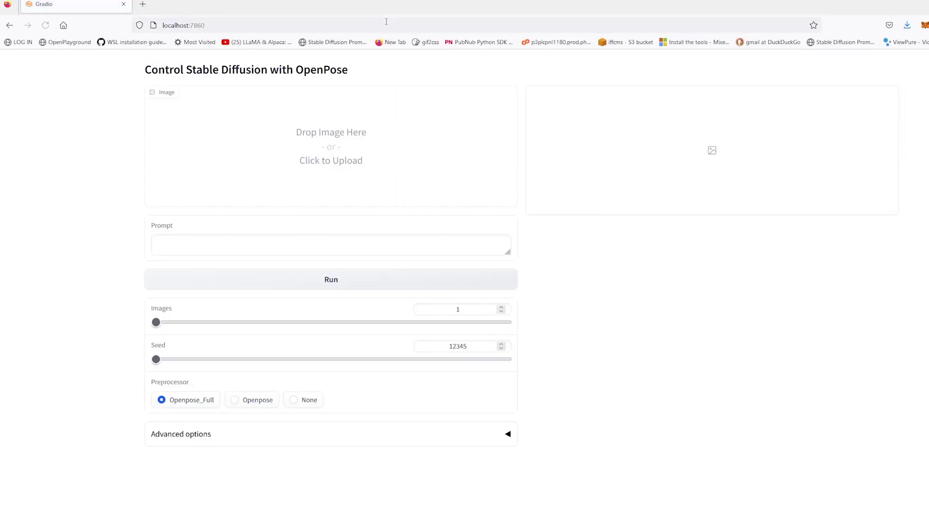
pyautogui.hotkey('alt', 'Tab')
pyautogui.moveTo(552, 266); pyautogui.dragTo(273, 182)
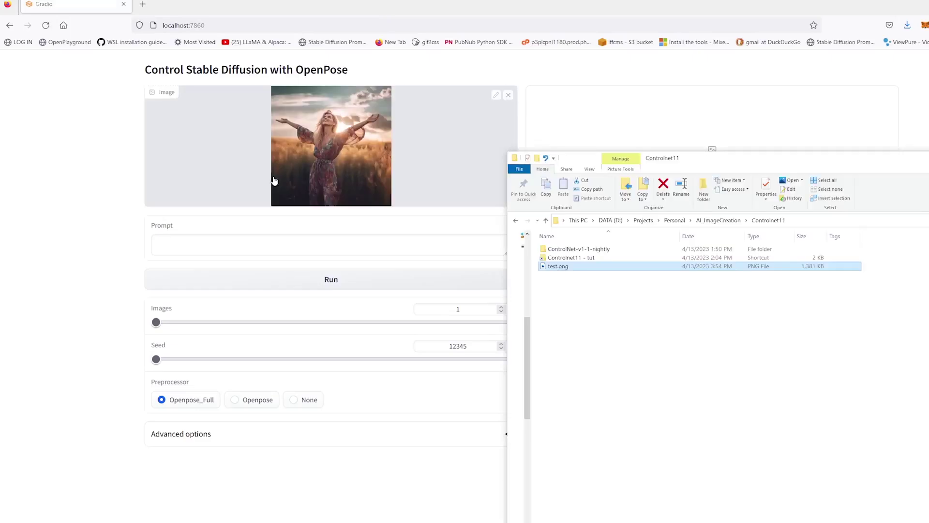
# Enter the prompt 'a woman standing near the beach' and set Seed to -1 under Advanced options
pyautogui.click(182, 249)
pyautogui.write('a woman standing near the beach')
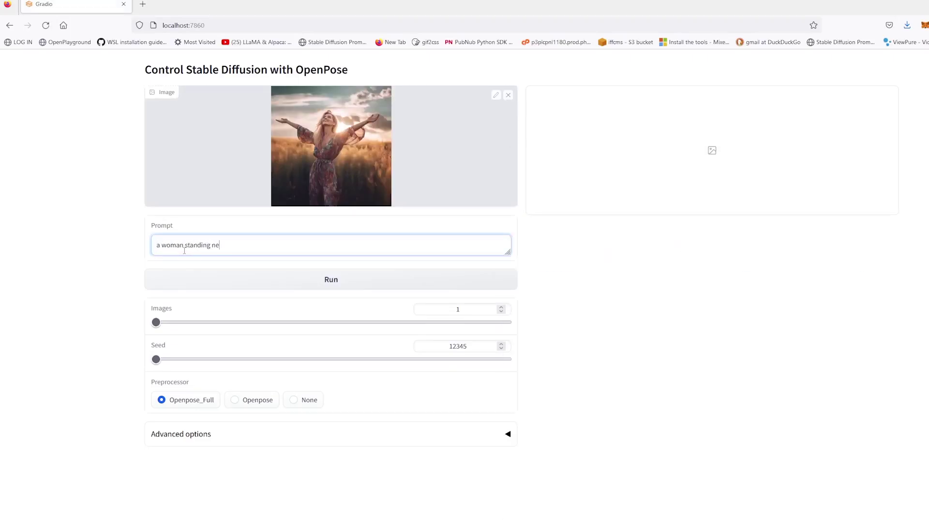
pyautogui.click(73, 250)
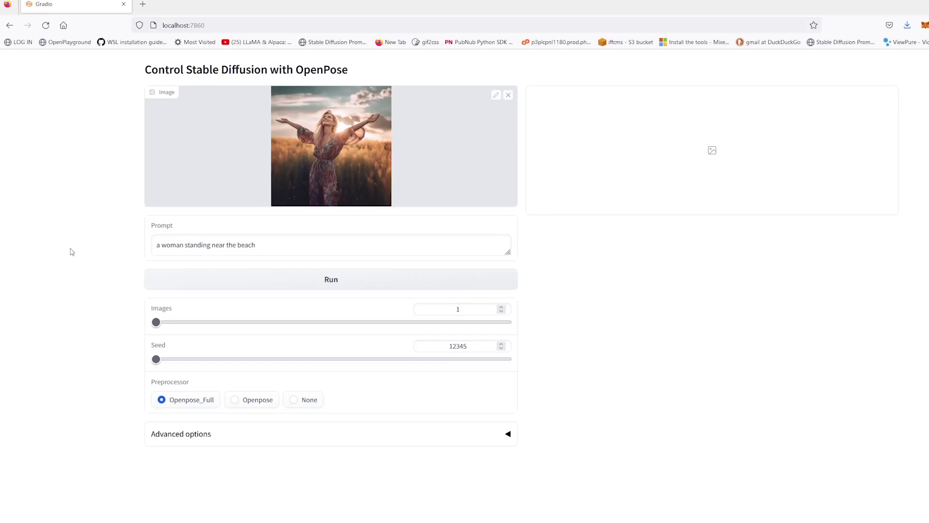
pyautogui.click(181, 433)
pyautogui.scroll(-5, 265, 508)
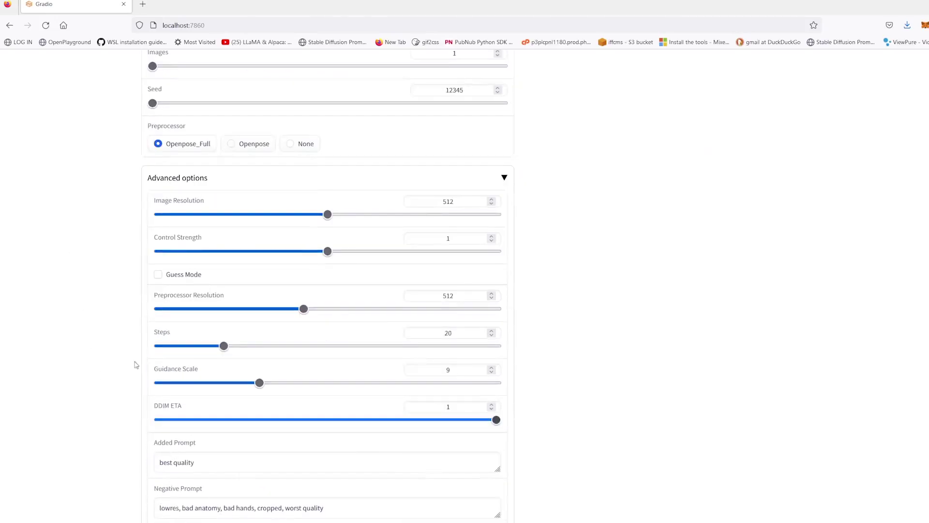
pyautogui.scroll(2, 475, 233)
pyautogui.scroll(2, 474, 252)
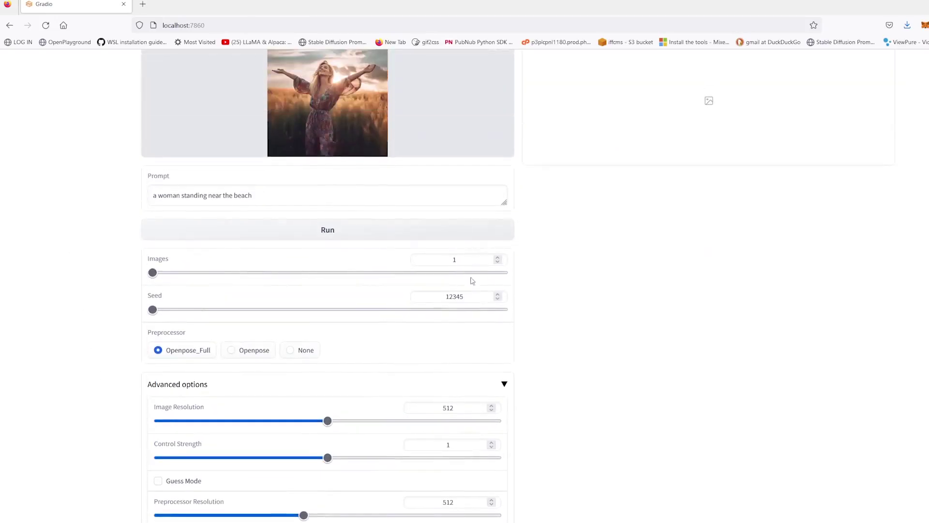
pyautogui.doubleClick(417, 297)
pyautogui.write('-1')
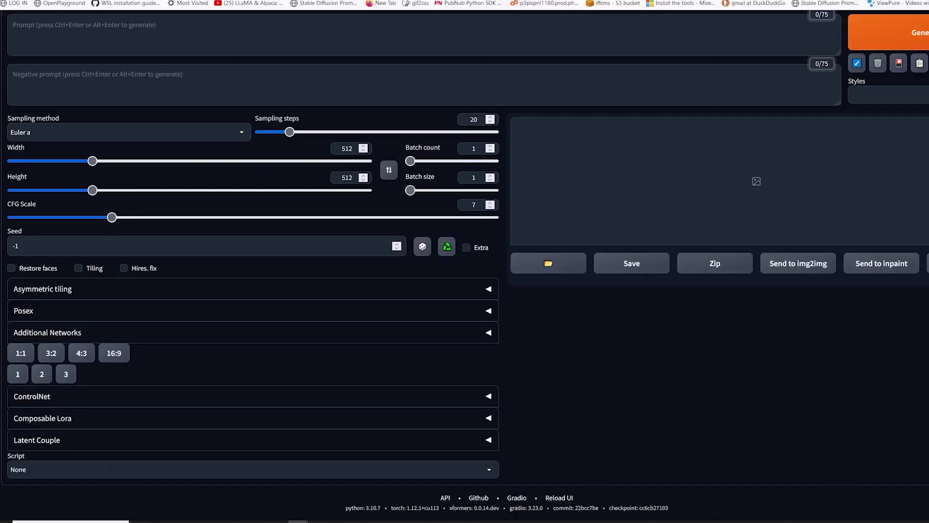
# Enable ControlNet with the openpose preprocessor and the control_sd15_openpose model
pyautogui.click(100, 397)
pyautogui.scroll(-5, 100, 400)
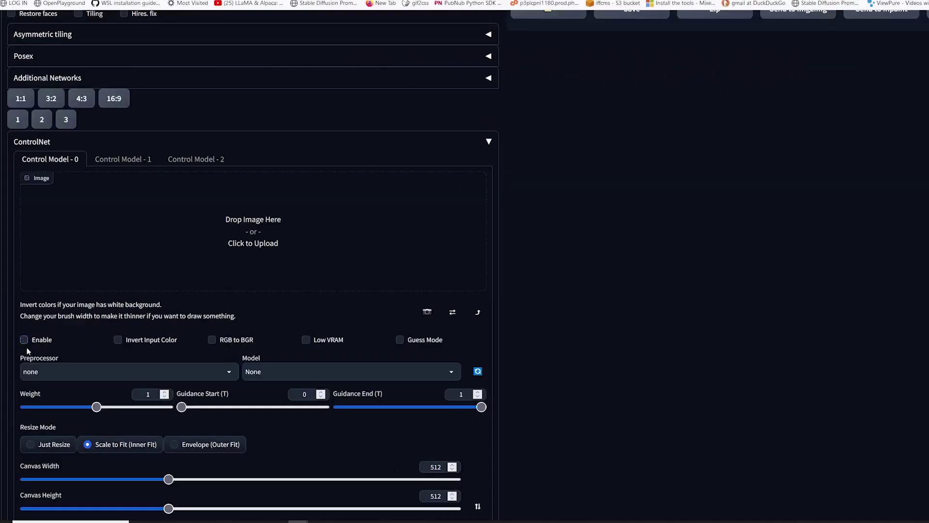
pyautogui.click(58, 372)
pyautogui.click(47, 264)
pyautogui.click(42, 274)
pyautogui.click(339, 371)
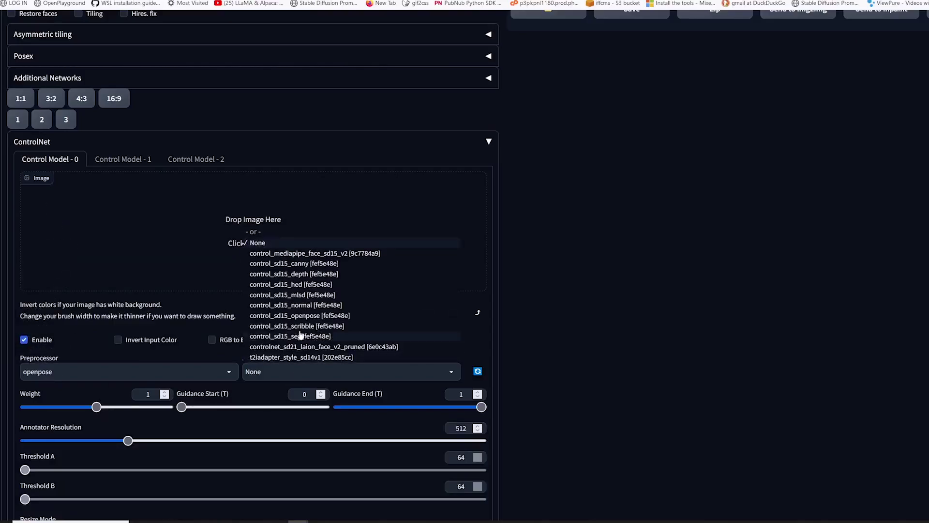
pyautogui.click(300, 338)
# Drop test.png into ControlNet and generate 'a woman standing near the ocean'
pyautogui.click(191, 522)
pyautogui.moveTo(42, 99); pyautogui.dragTo(252, 217)
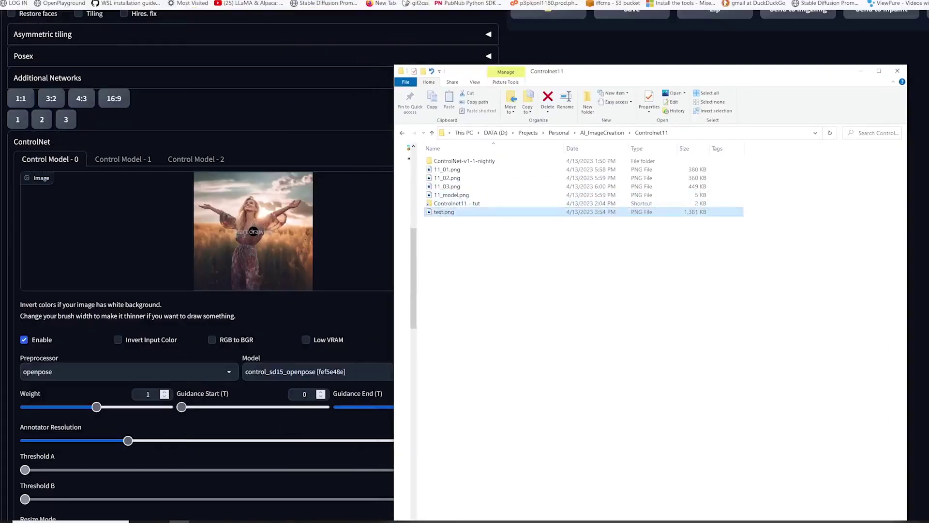
pyautogui.click(356, 307)
pyautogui.scroll(5, 469, 225)
pyautogui.click(100, 83)
pyautogui.write('a woman stand')
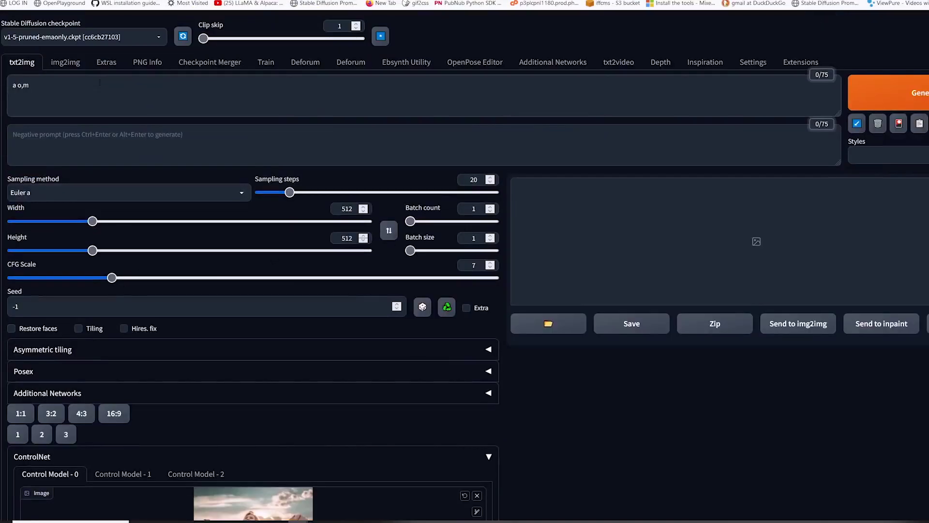
pyautogui.write('ing near the ocean')
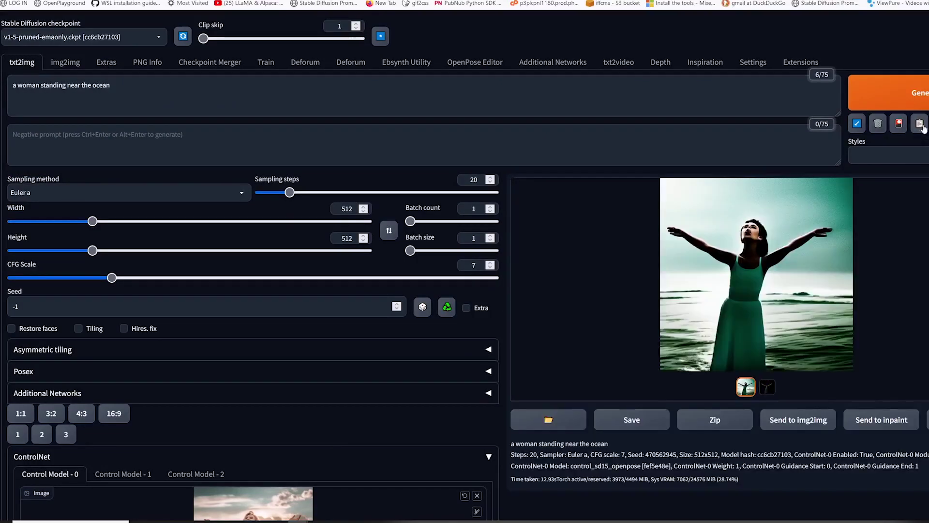
pyautogui.click(912, 93)
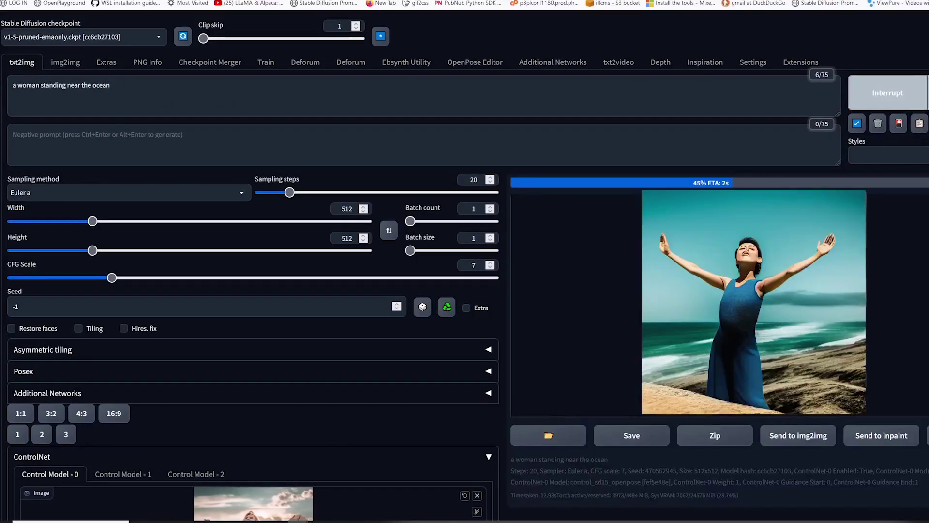